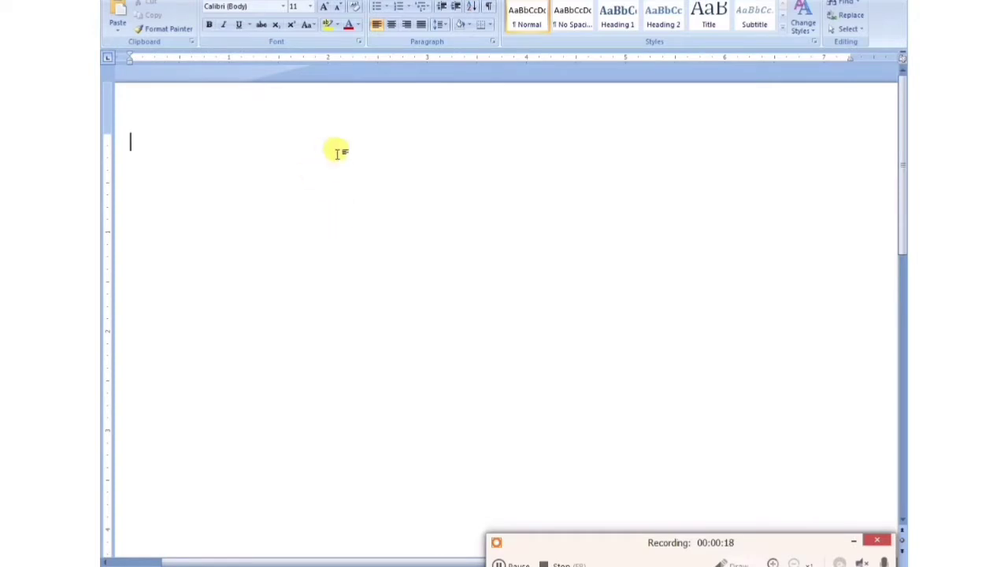
# Insert the boy's portrait photo from the Desktop folder into the blank document
pyautogui.moveTo(589, 542); pyautogui.dragTo(223, 552)
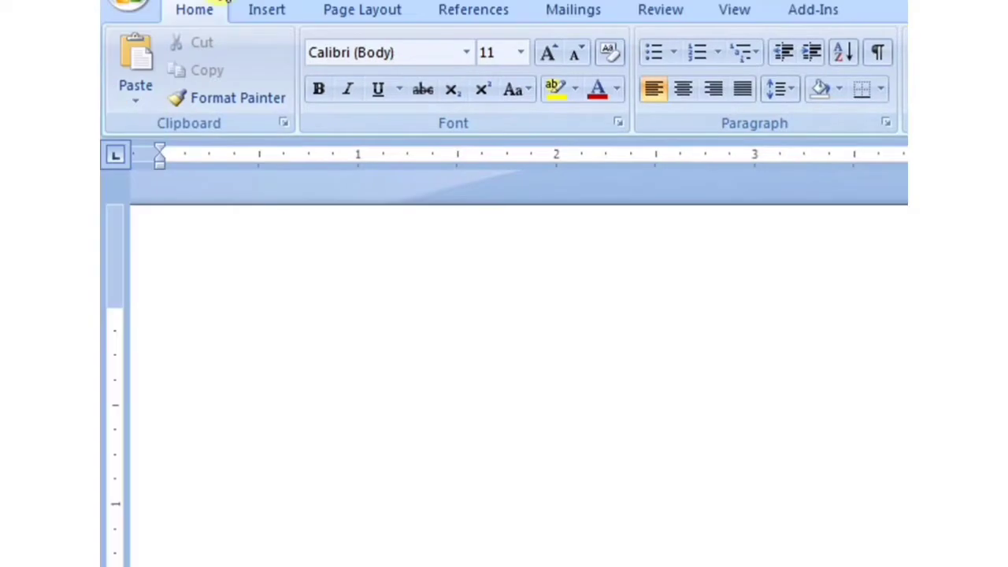
pyautogui.click(266, 9)
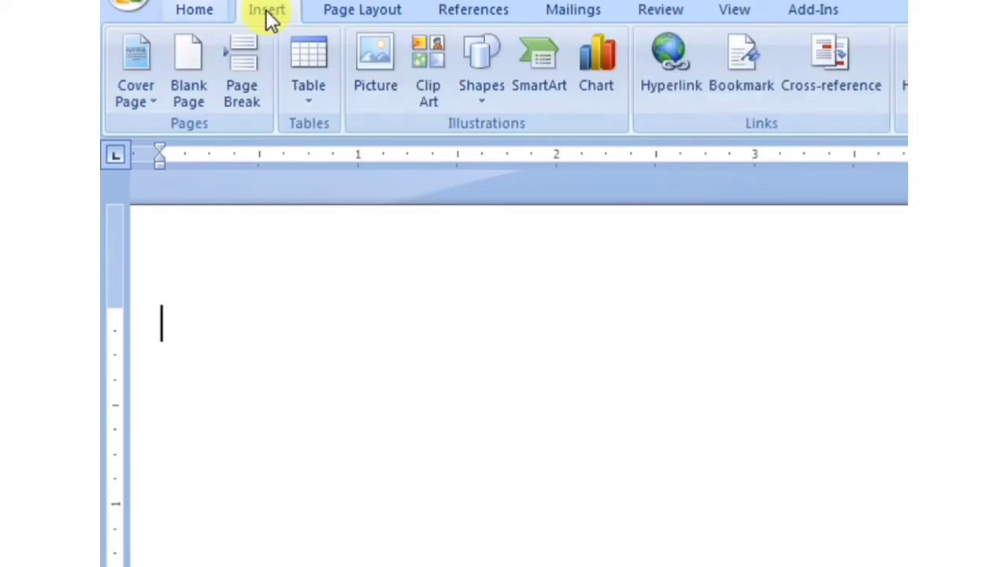
pyautogui.click(376, 65)
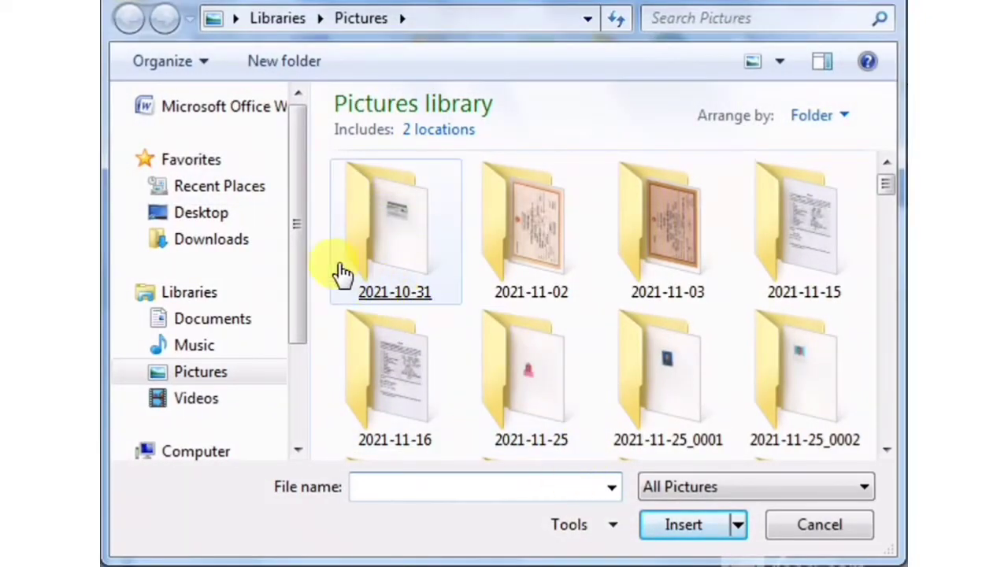
pyautogui.moveTo(300, 253); pyautogui.dragTo(293, 369)
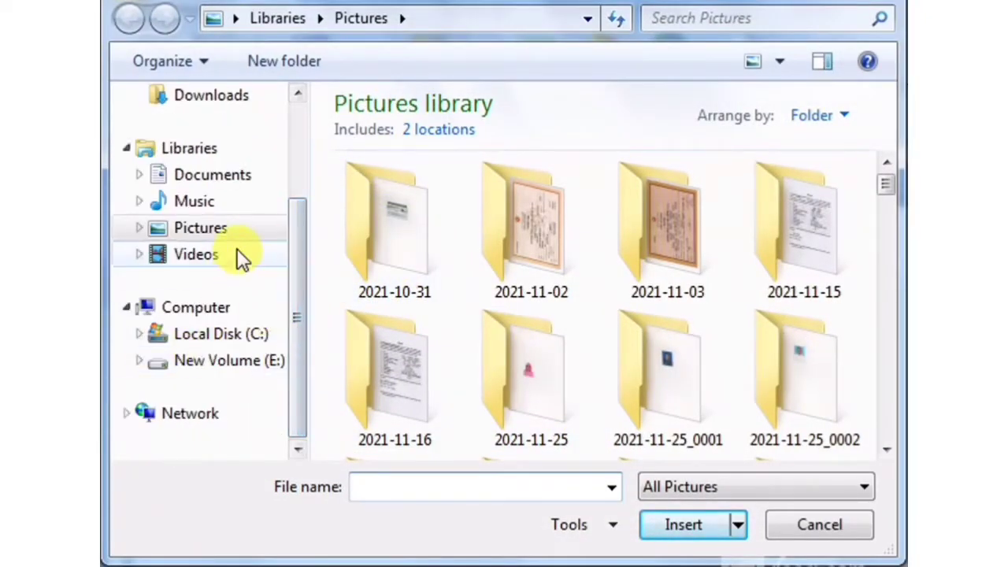
pyautogui.moveTo(295, 264); pyautogui.dragTo(274, 174)
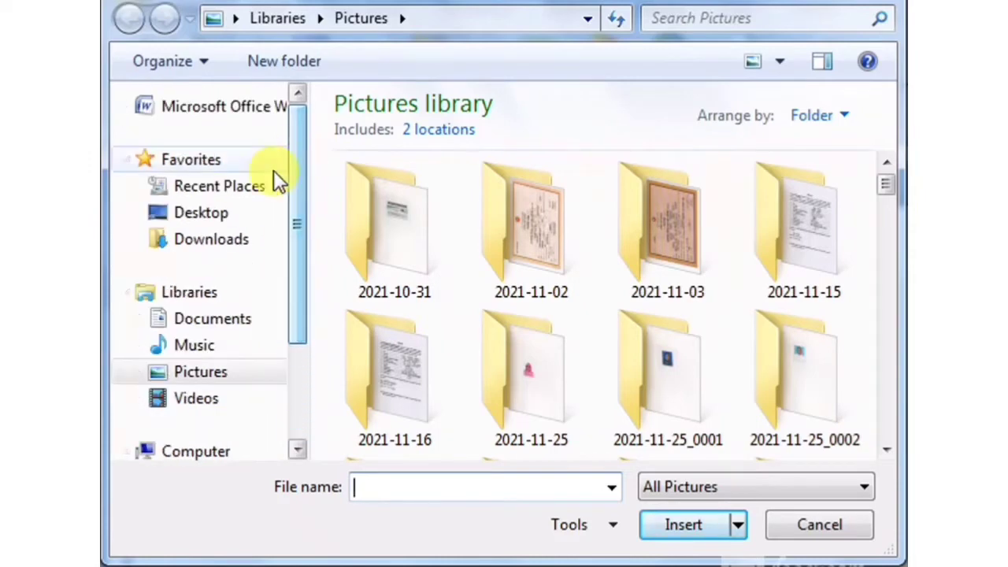
pyautogui.click(219, 218)
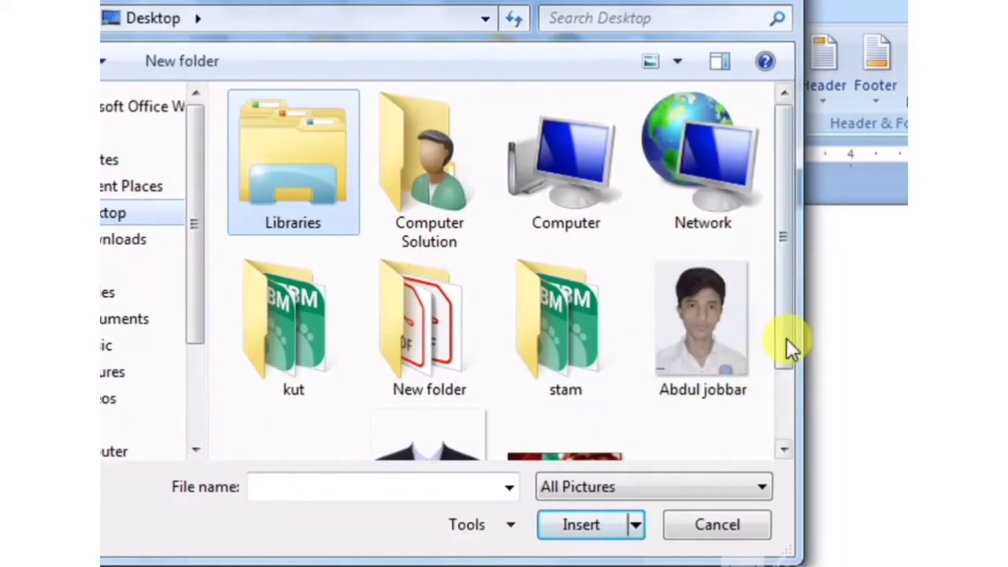
pyautogui.moveTo(888, 343); pyautogui.dragTo(883, 361)
pyautogui.moveTo(786, 370); pyautogui.dragTo(785, 394)
pyautogui.doubleClick(714, 292)
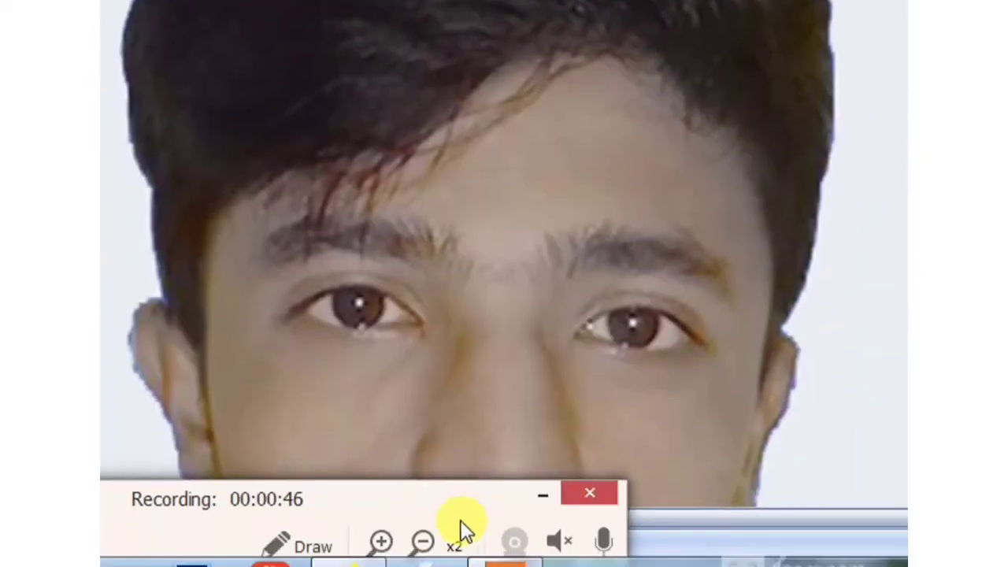
pyautogui.click(432, 537)
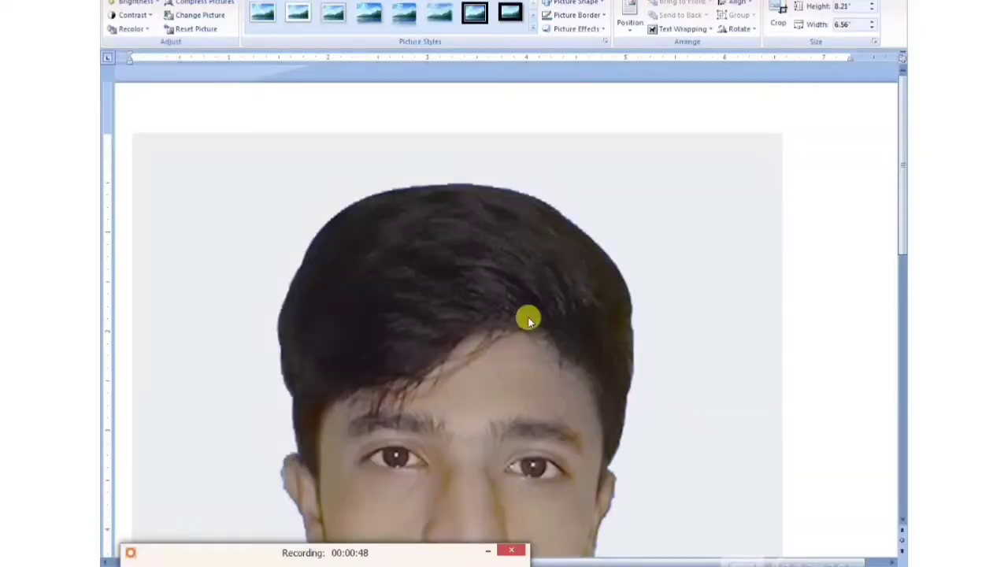
# Set the portrait photo's text wrapping to In Front of Text
pyautogui.click(543, 289)
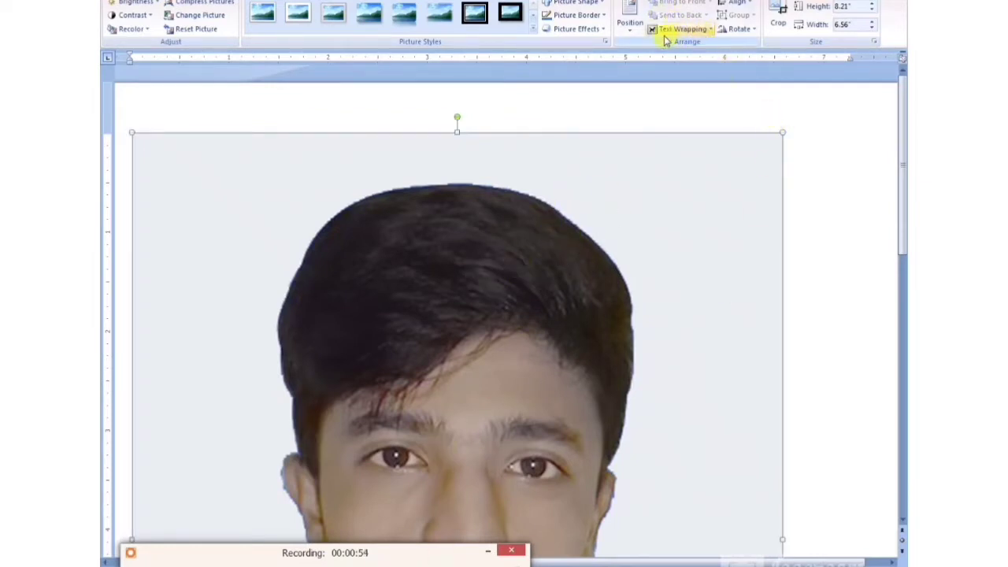
pyautogui.click(710, 33)
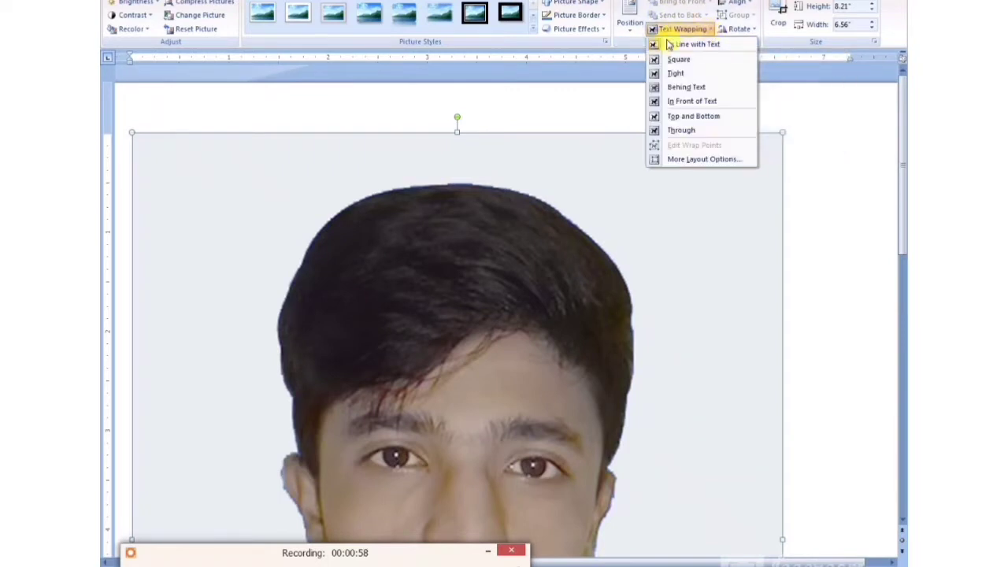
pyautogui.click(696, 102)
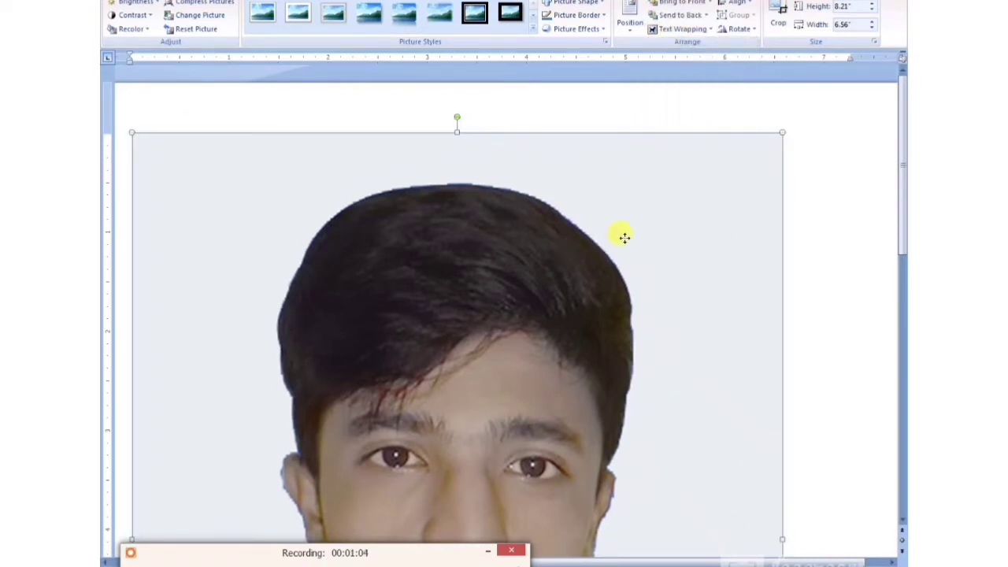
# Shrink the portrait to about 3.75" high by 3" wide and place it near the middle of the page's upper part
pyautogui.moveTo(624, 237); pyautogui.dragTo(594, 358)
pyautogui.moveTo(494, 392); pyautogui.dragTo(580, 168)
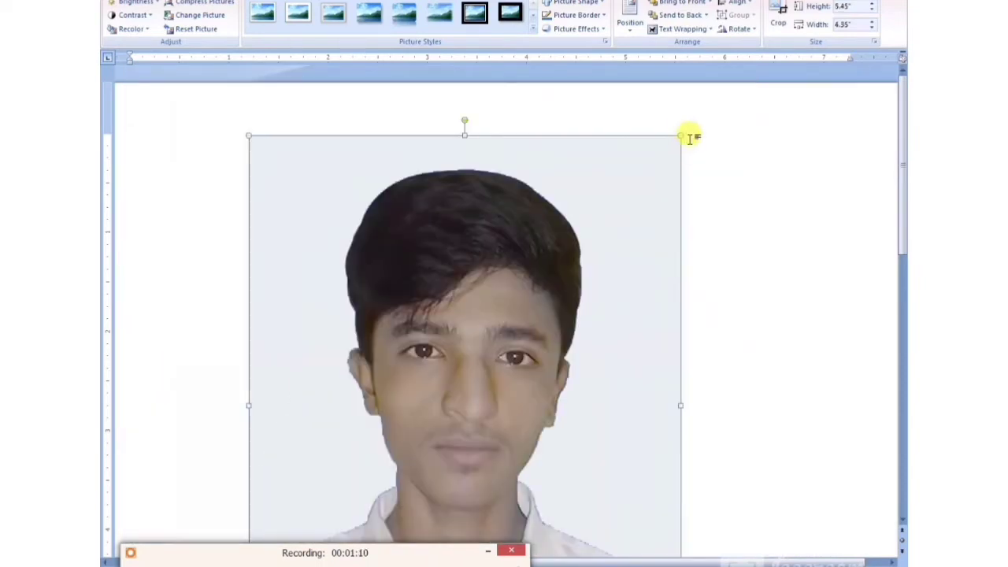
pyautogui.moveTo(681, 137); pyautogui.dragTo(569, 272)
pyautogui.moveTo(491, 369); pyautogui.dragTo(536, 182)
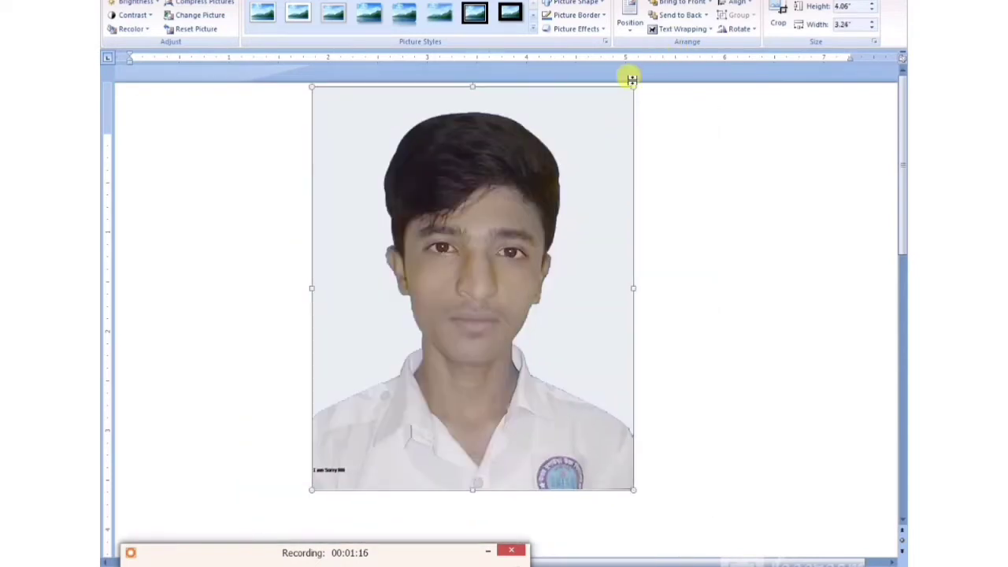
pyautogui.moveTo(633, 86); pyautogui.dragTo(609, 117)
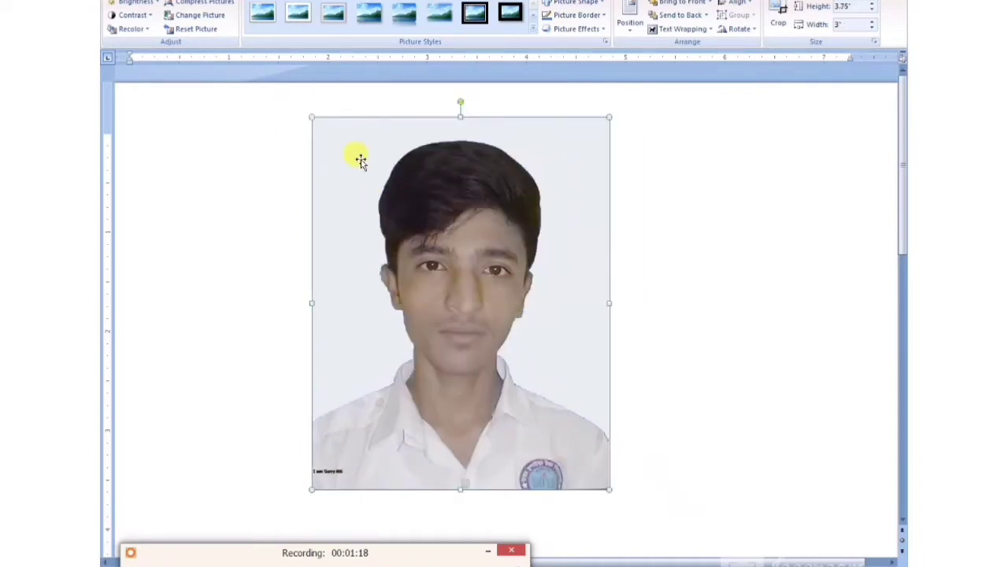
# Insert the suit PNG picture from the Desktop folder into the document
pyautogui.hotkey('alt', 'n')
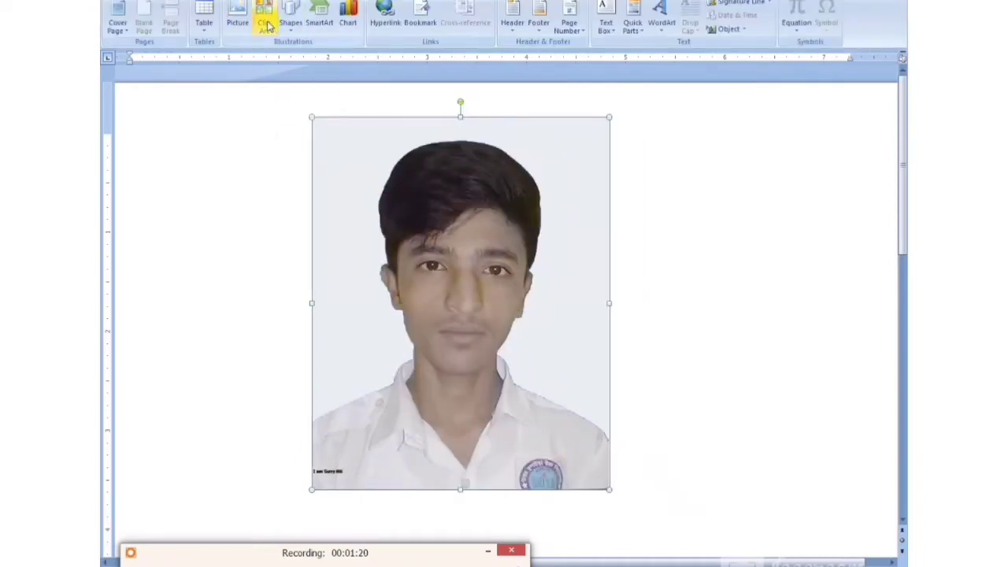
pyautogui.click(238, 23)
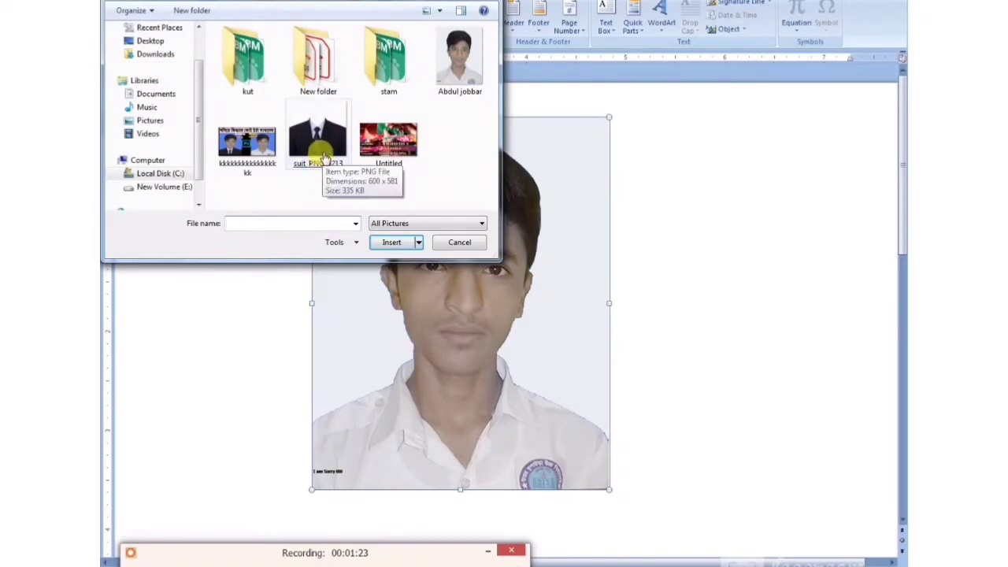
pyautogui.doubleClick(323, 157)
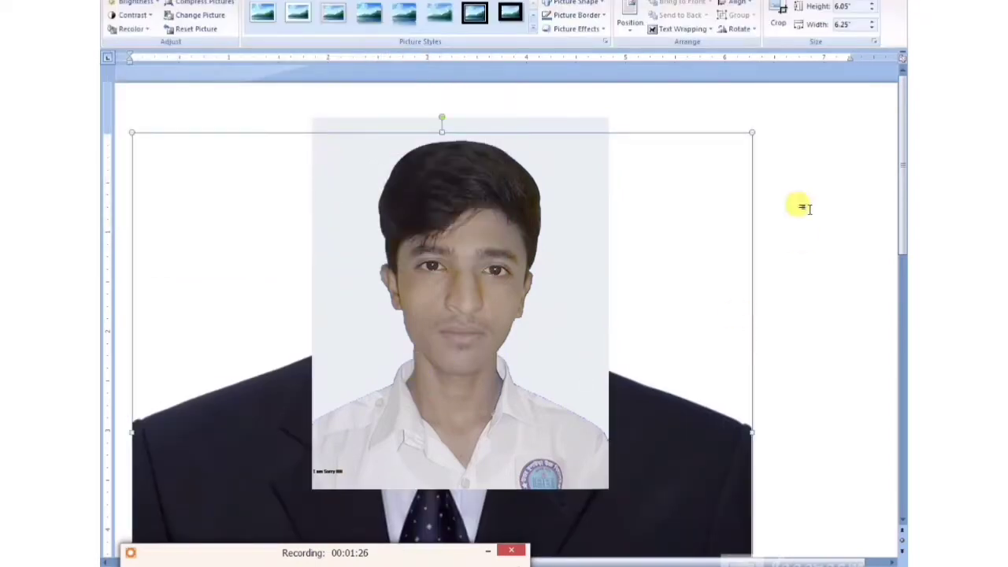
# Shrink the suit picture to about 4.03" high by 4.16" wide and set its text wrapping to In Front of Text
pyautogui.moveTo(753, 134); pyautogui.dragTo(507, 326)
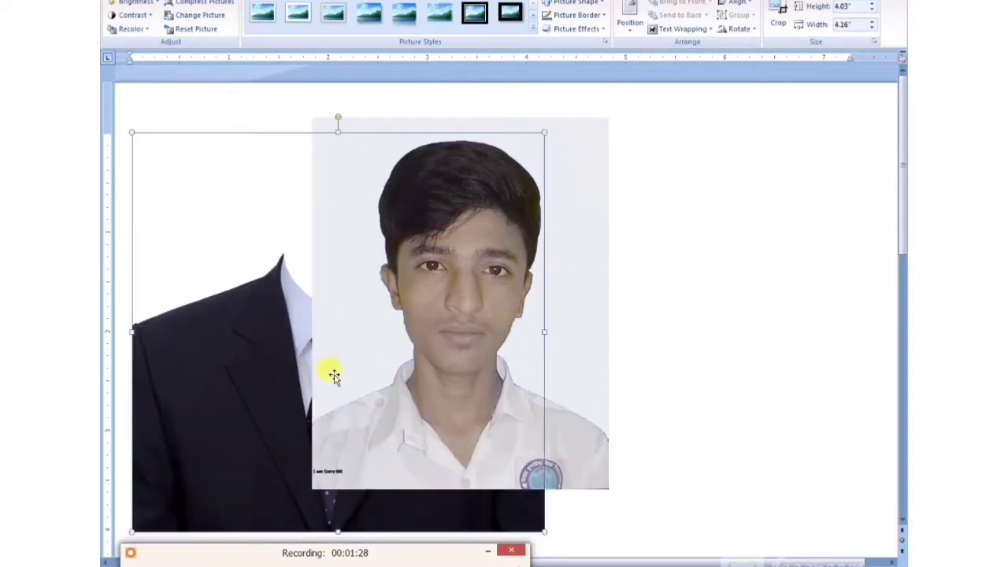
pyautogui.click(684, 29)
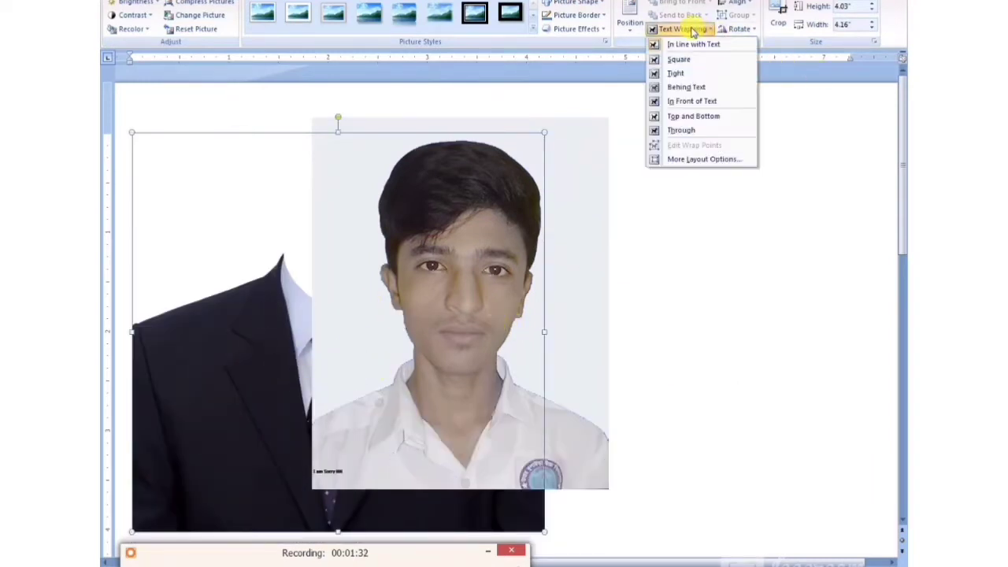
pyautogui.click(712, 103)
# Move the suit over the portrait's shoulders and scale it down to about 3.2" high by 3.3" wide, with the collar at the neck
pyautogui.moveTo(466, 328); pyautogui.dragTo(512, 385)
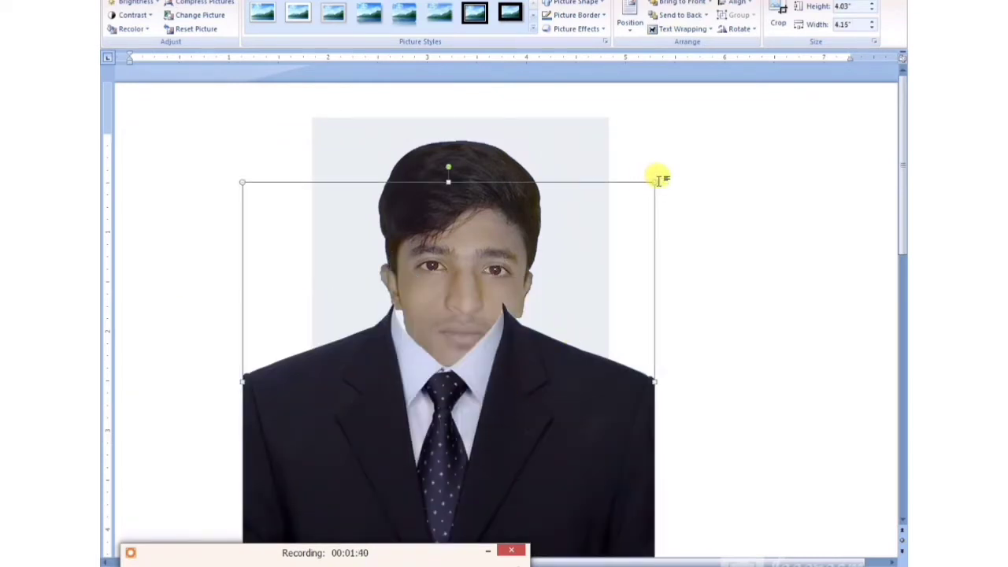
pyautogui.moveTo(651, 180); pyautogui.dragTo(568, 285)
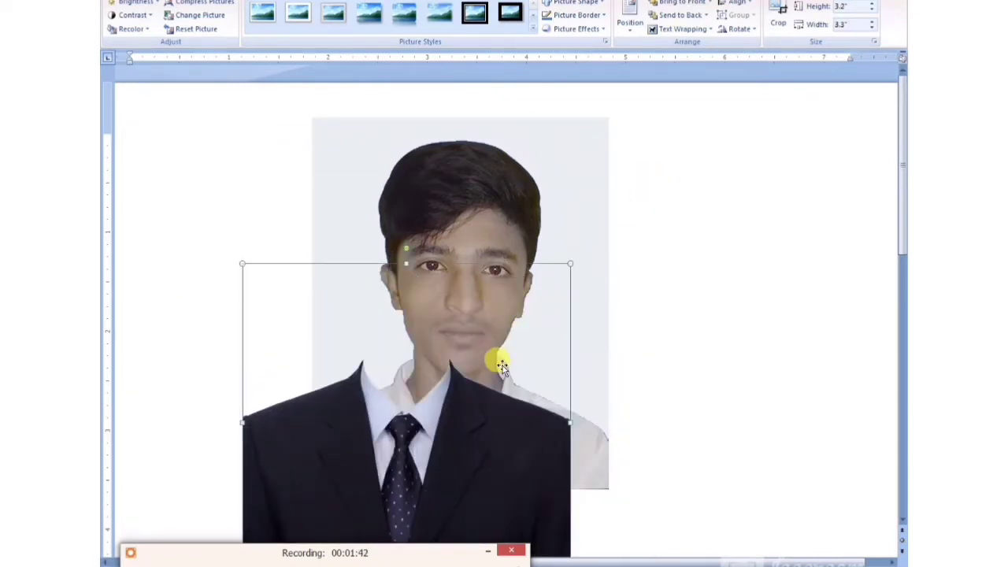
pyautogui.moveTo(459, 419); pyautogui.dragTo(510, 410)
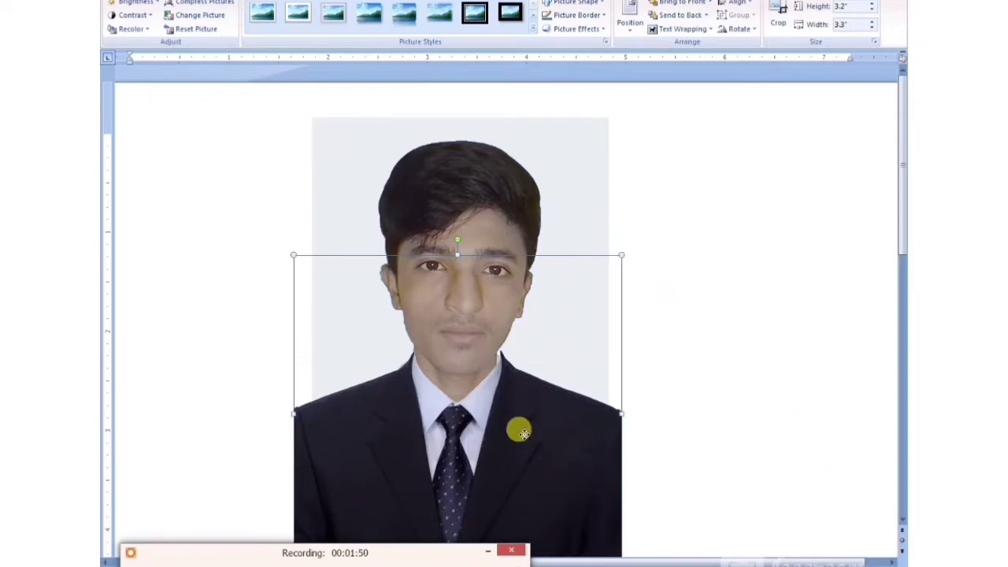
pyautogui.moveTo(518, 428)
pyautogui.mouseDown()
pyautogui.moveTo(525, 416)
pyautogui.moveTo(517, 433)
pyautogui.mouseUp()
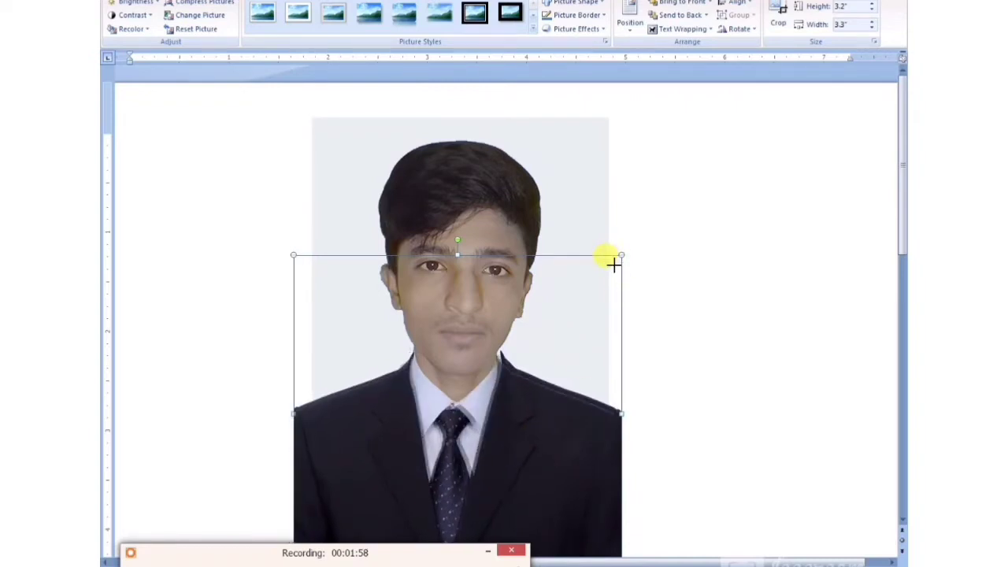
# Reduce the suit to about 3.14" high by 3.23" wide, nudge it slightly up and sideways to fit the neck, and review the composite
pyautogui.moveTo(621, 256); pyautogui.dragTo(613, 262)
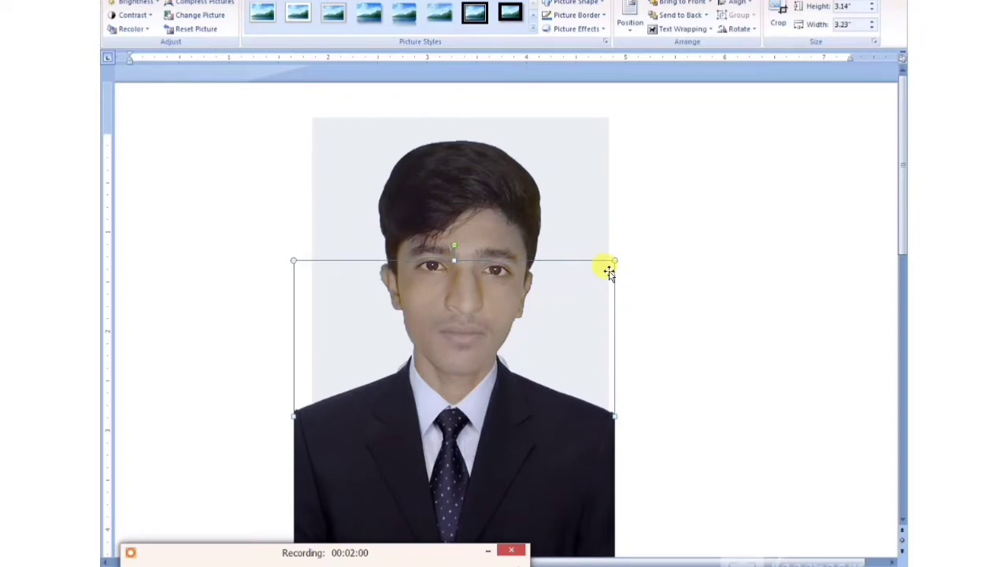
pyautogui.press('Up')
pyautogui.hotkey('ctrl', 'Right')
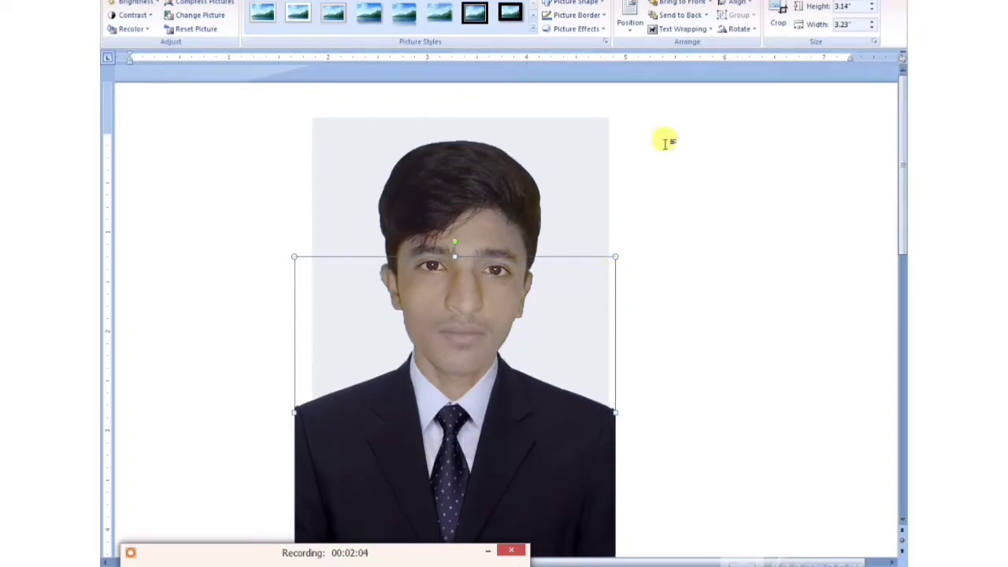
pyautogui.click(686, 200)
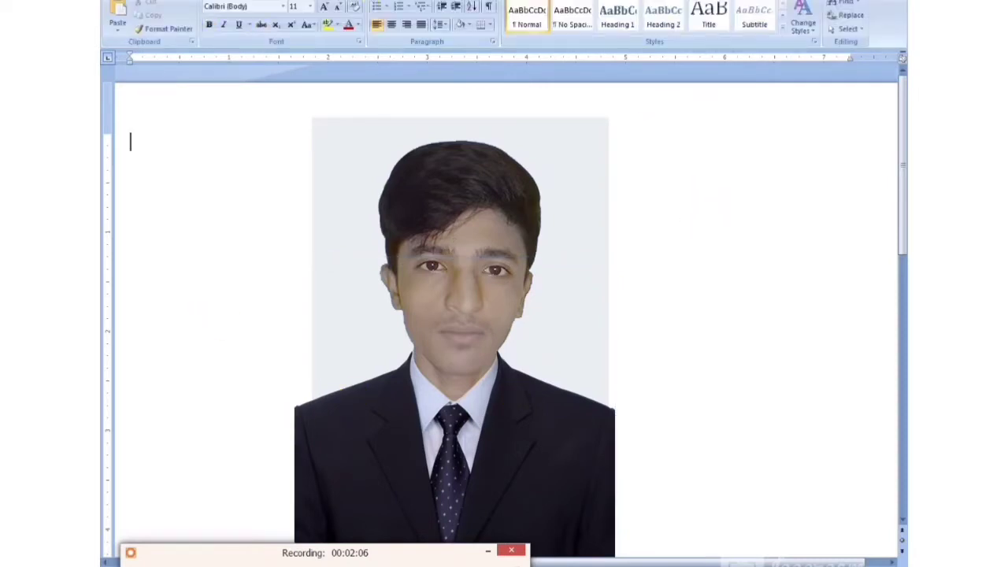
pyautogui.scroll(-1, 700, 420)
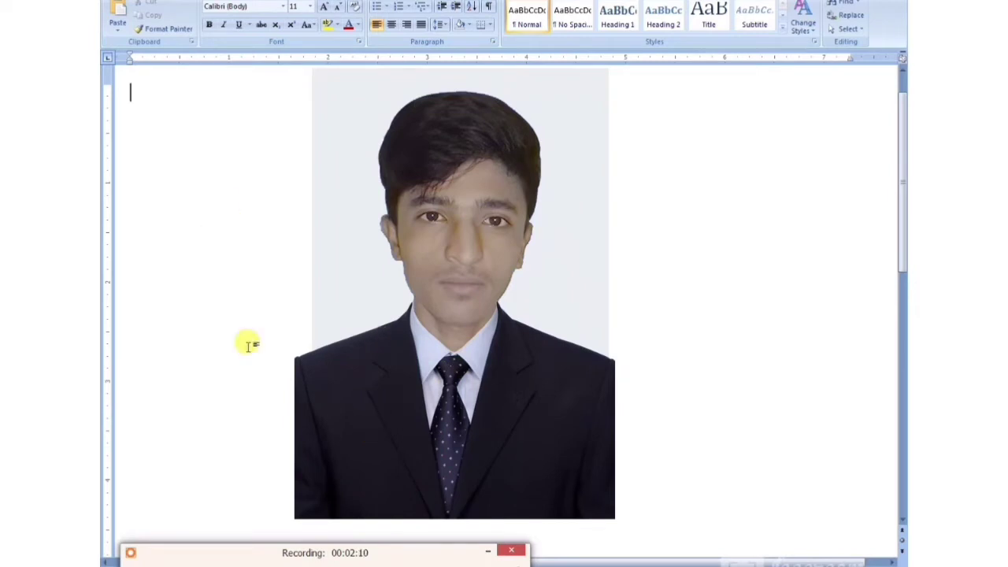
pyautogui.scroll(1, 248, 342)
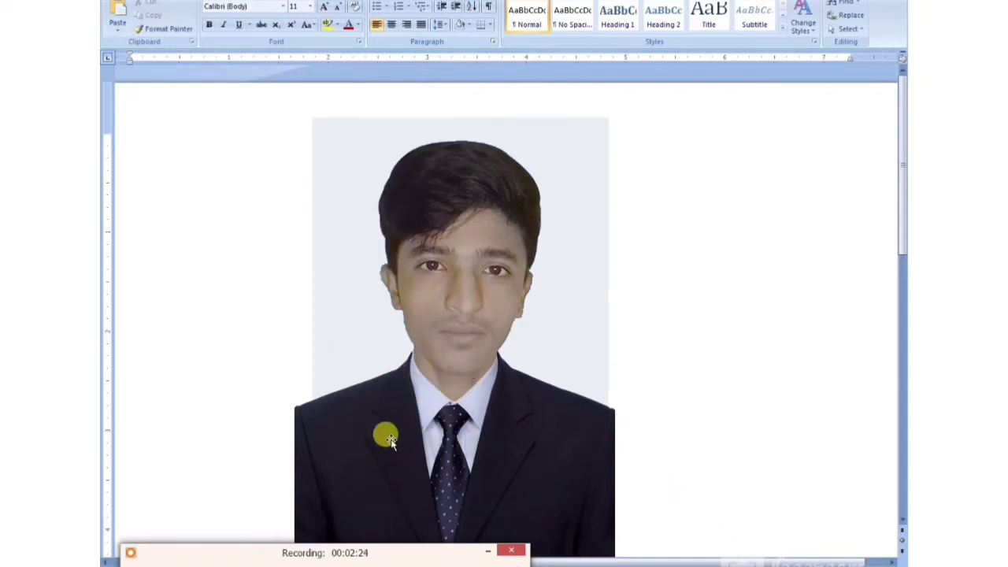
# Switch to Firefox and open the Google home page in a new tab
pyautogui.click(394, 566)
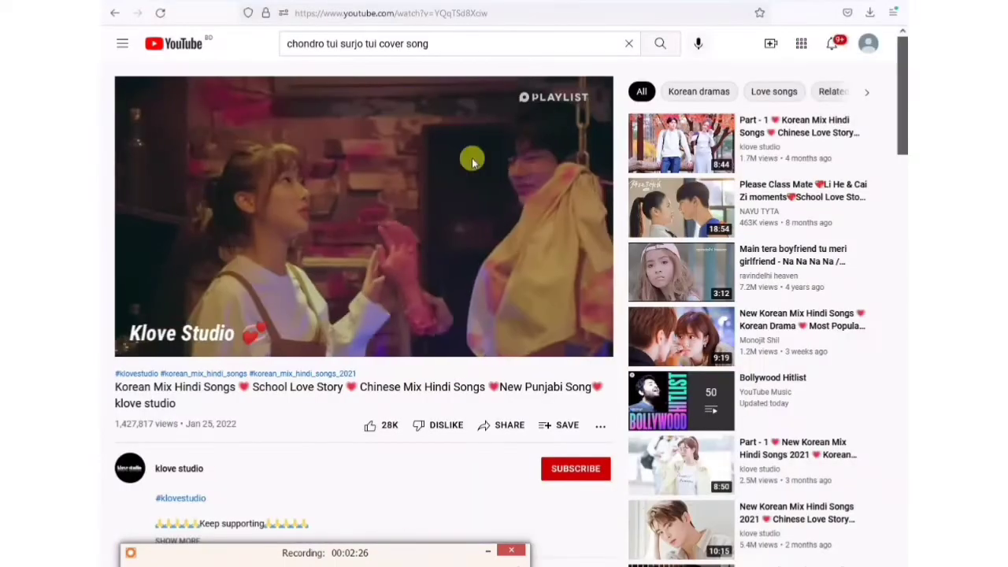
pyautogui.click(397, 1)
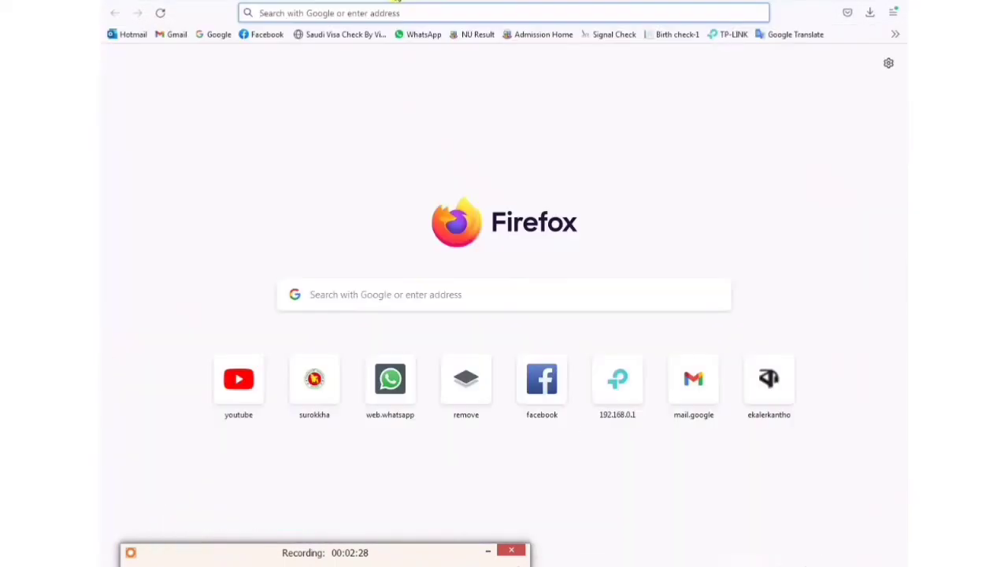
pyautogui.click(205, 35)
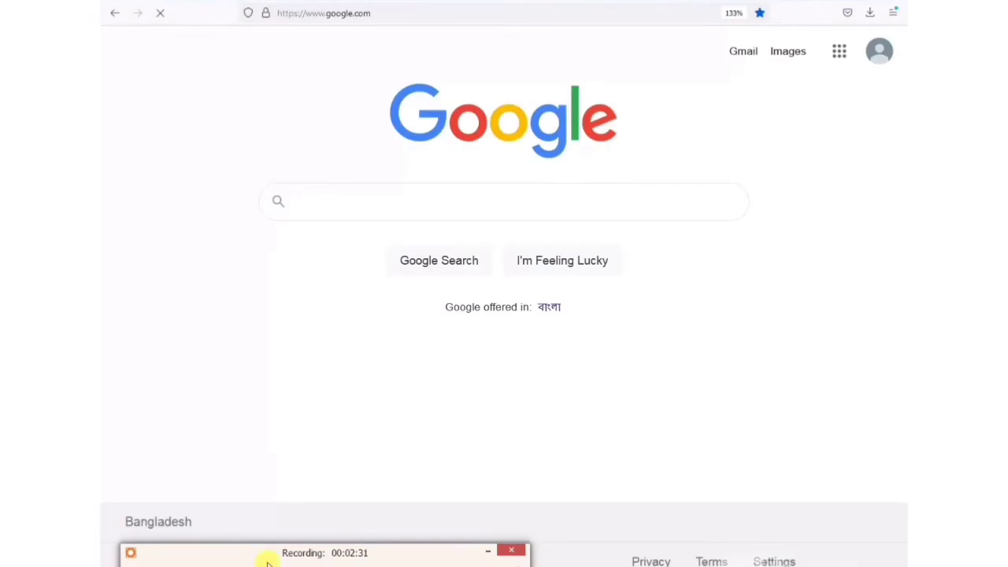
pyautogui.moveTo(268, 564); pyautogui.dragTo(345, 556)
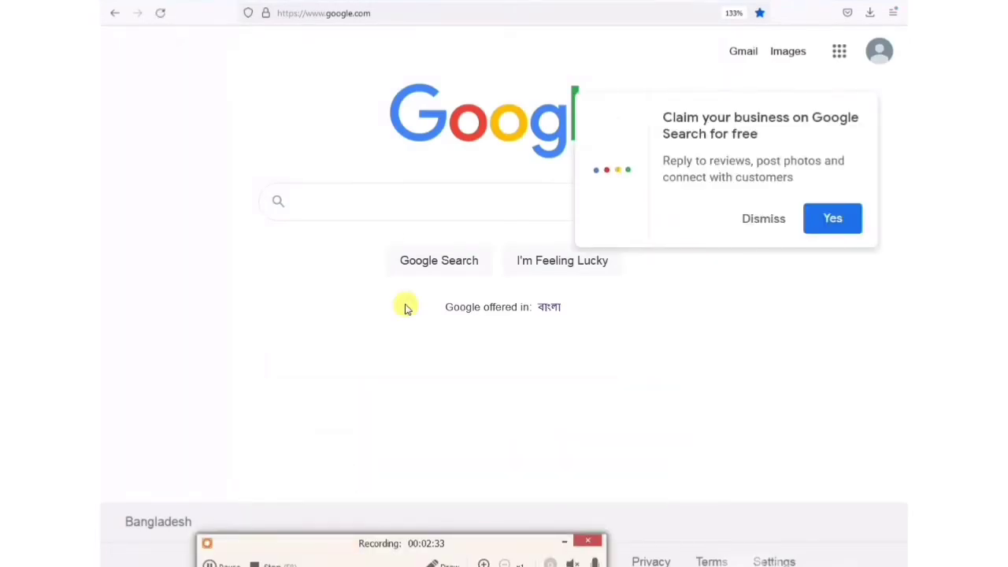
# Dismiss the Google business promotion and search Google for "suit png"
pyautogui.click(393, 189)
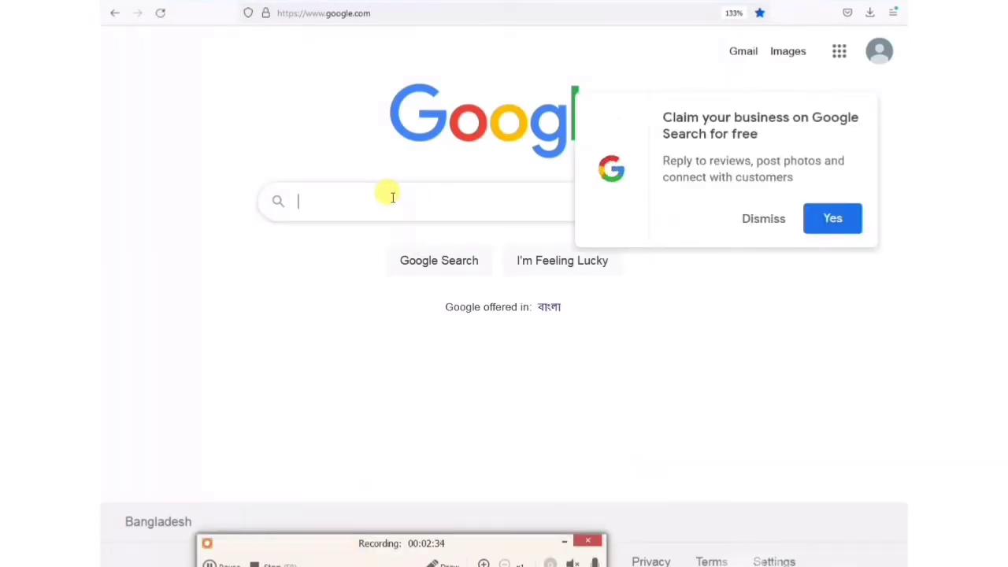
pyautogui.click(763, 219)
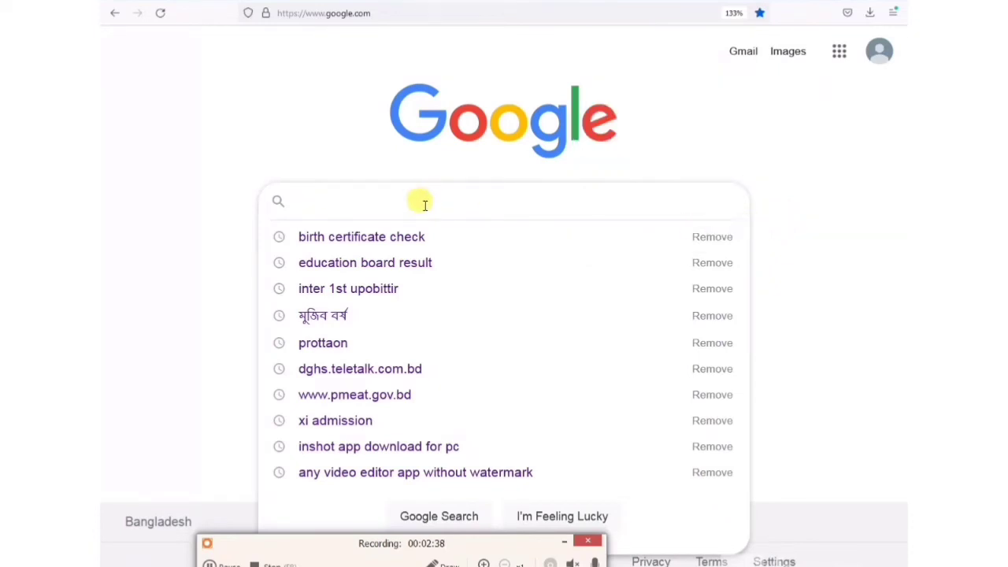
pyautogui.write('s')
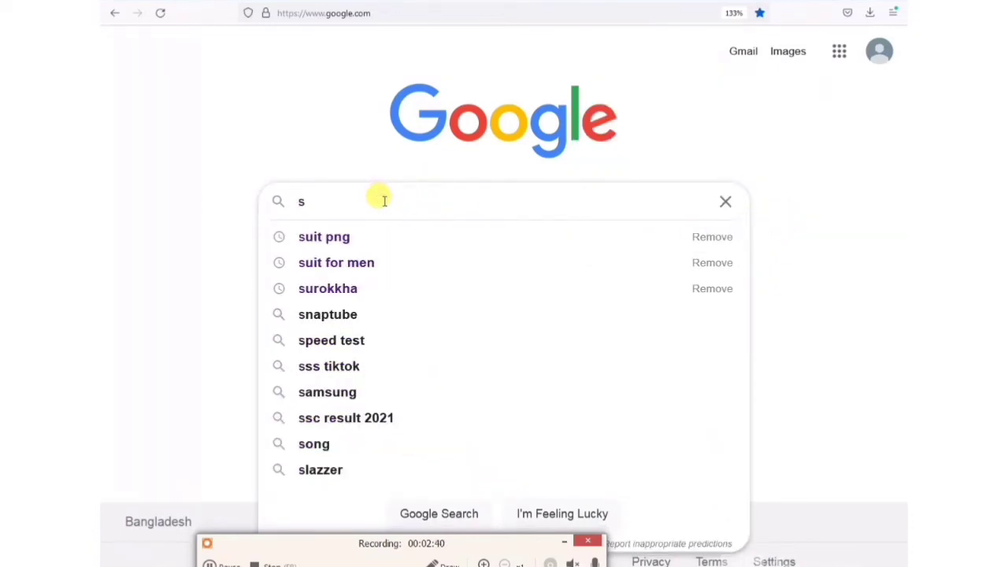
pyautogui.write('ui')
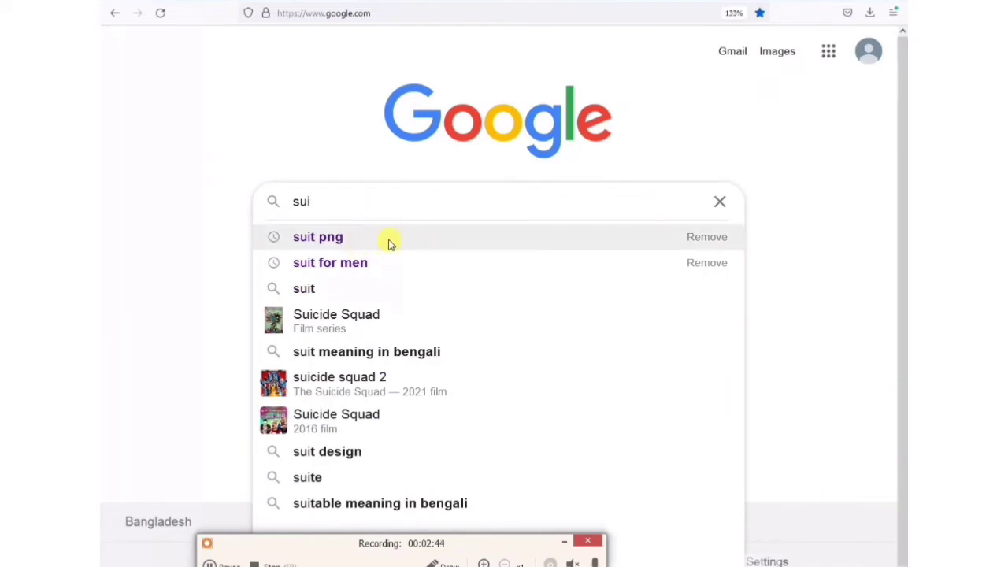
pyautogui.click(386, 238)
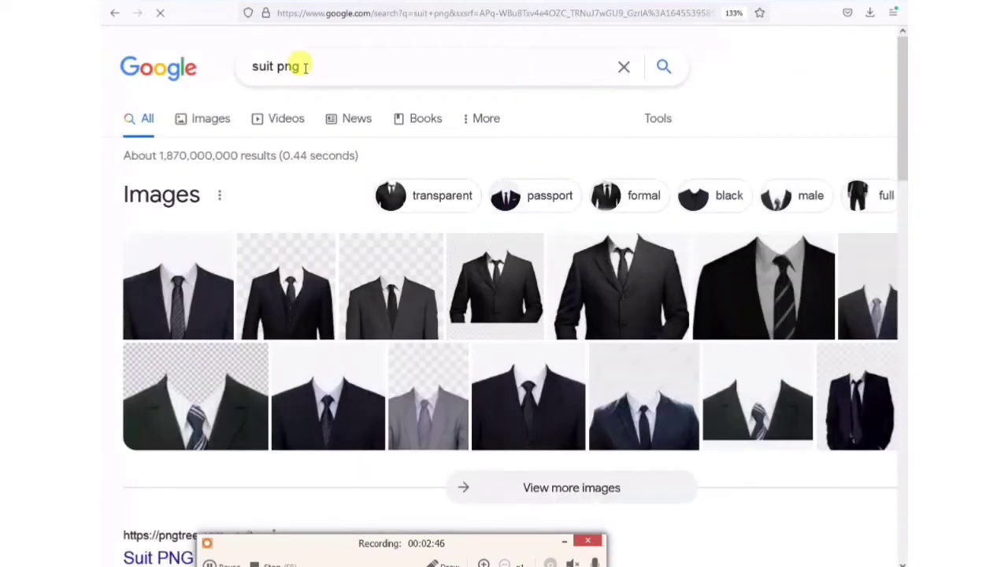
# Show only the image results for the "suit png" search
pyautogui.scroll(-2, 383, 213)
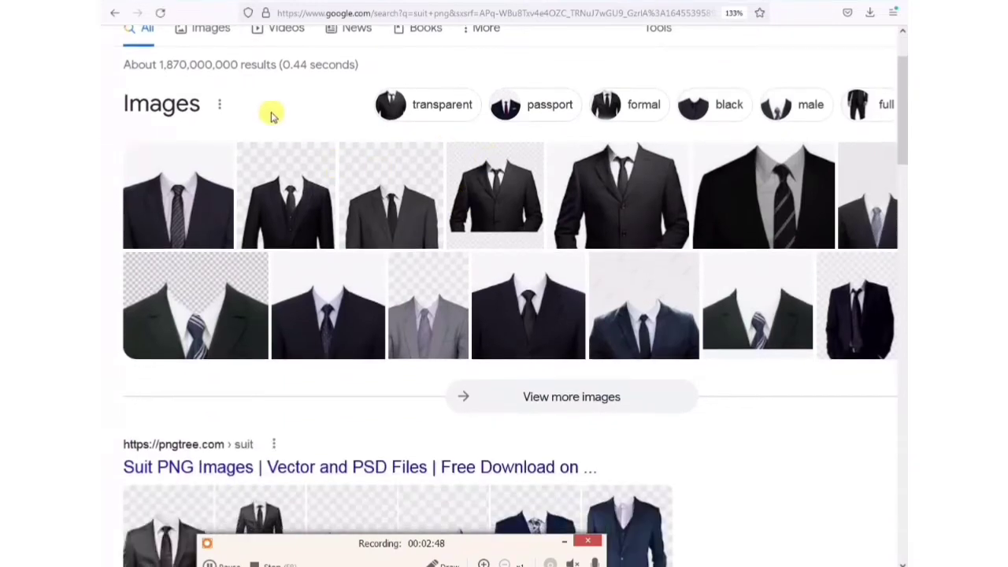
pyautogui.scroll(2, 236, 119)
pyautogui.click(213, 120)
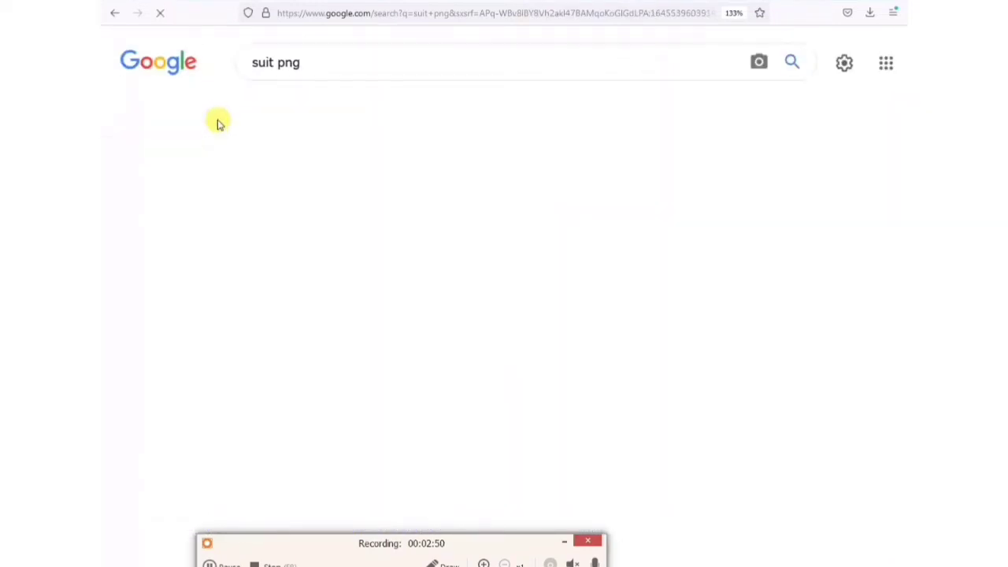
# Examine the suit image results for headless suits with a tie and transparent background that could fit a portrait
pyautogui.scroll(-2, 546, 354)
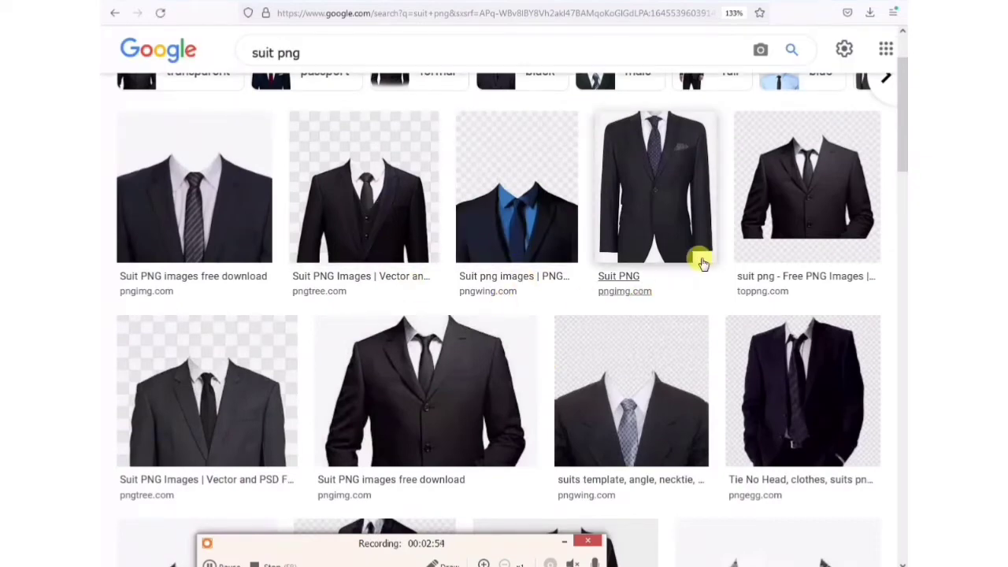
pyautogui.click(367, 201)
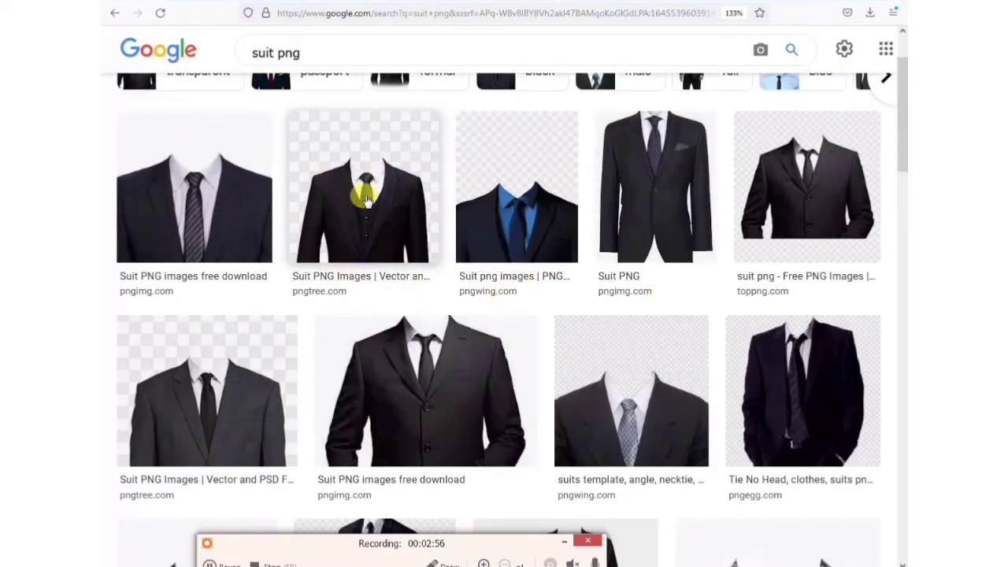
pyautogui.scroll(-4, 443, 330)
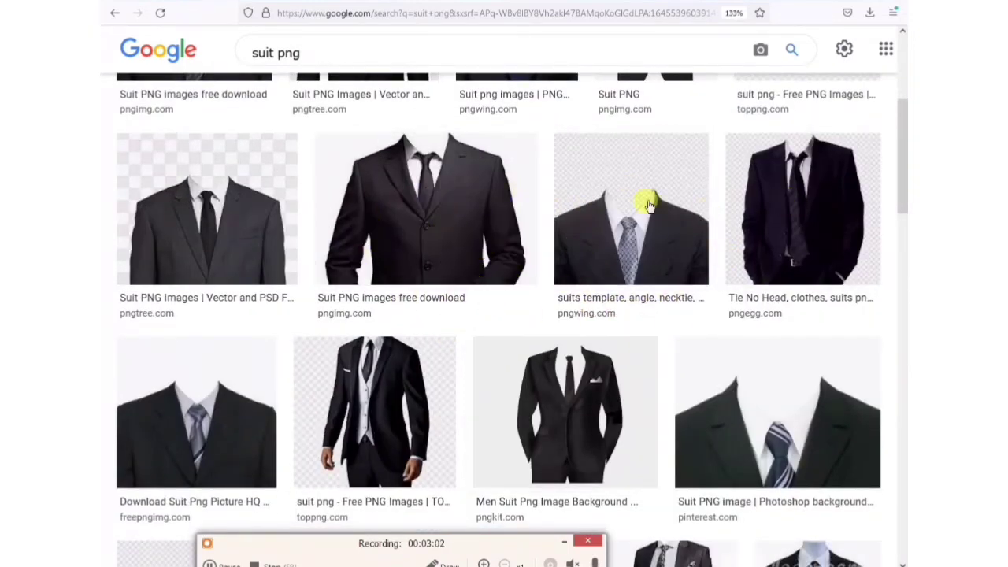
pyautogui.scroll(-2, 565, 263)
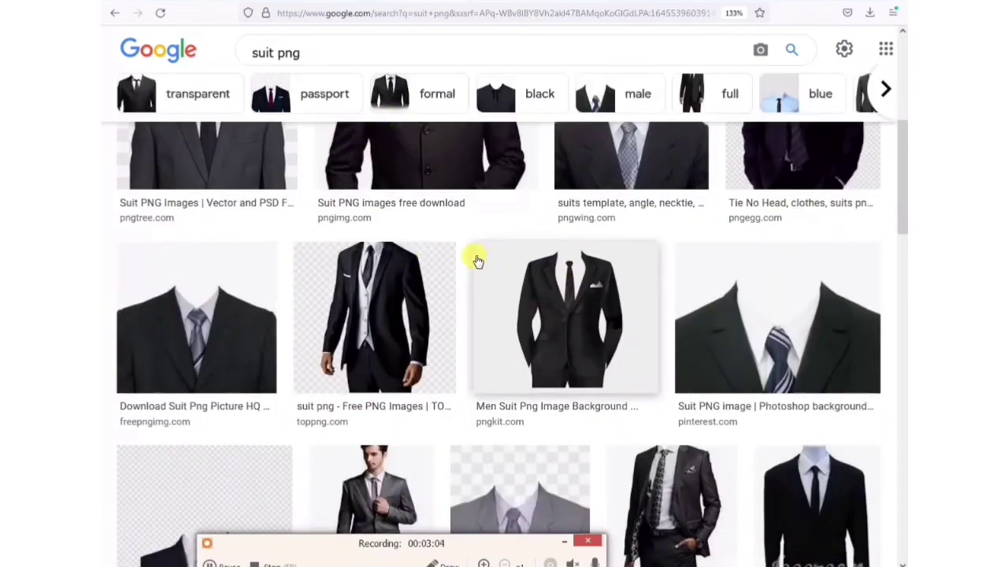
pyautogui.scroll(-5, 423, 263)
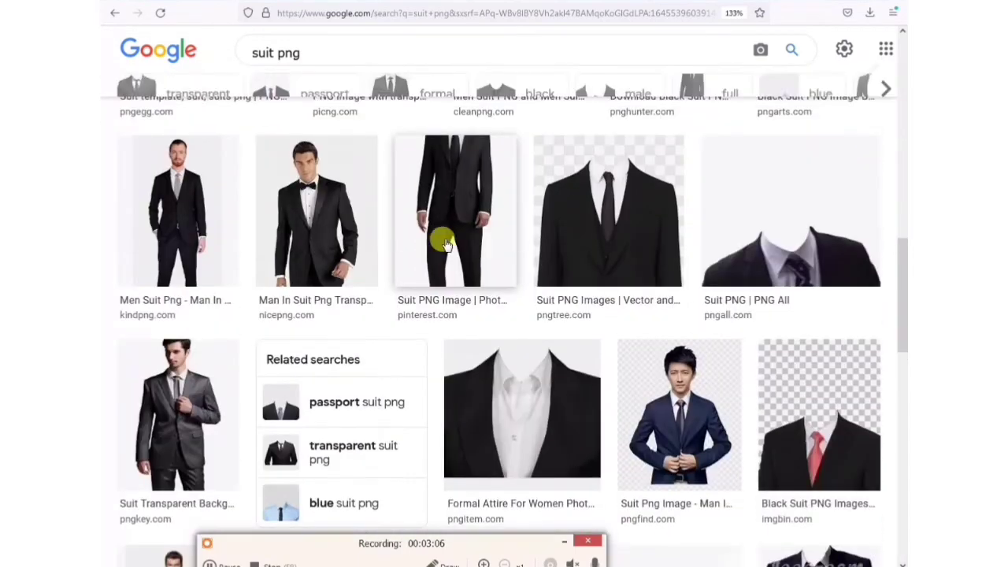
pyautogui.scroll(7, 445, 244)
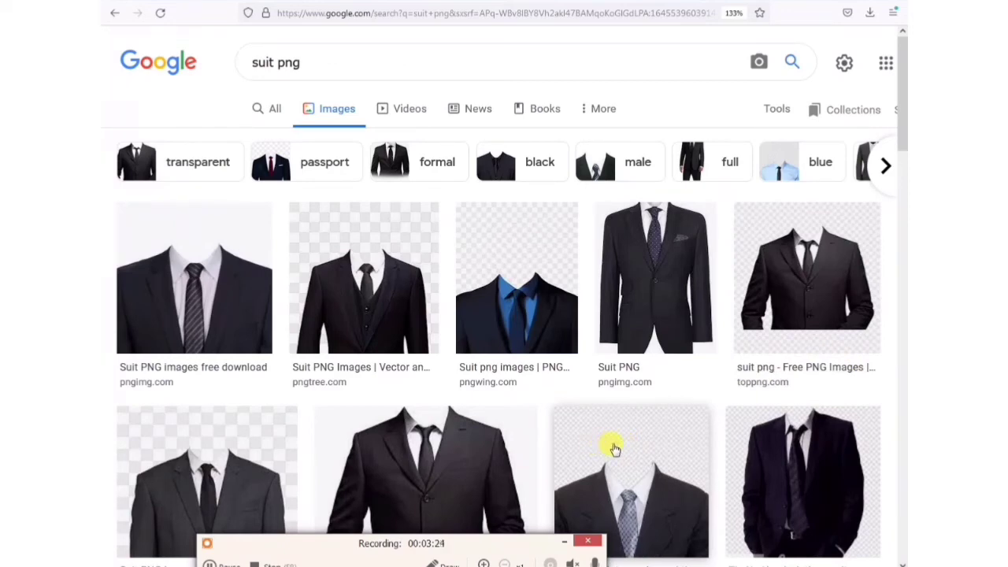
pyautogui.scroll(-3, 453, 371)
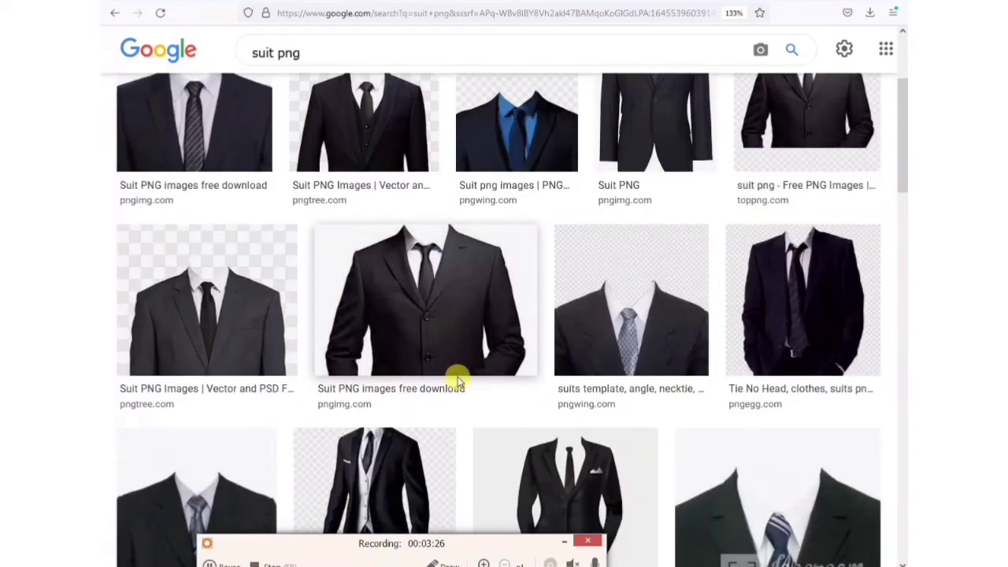
pyautogui.scroll(-3, 487, 339)
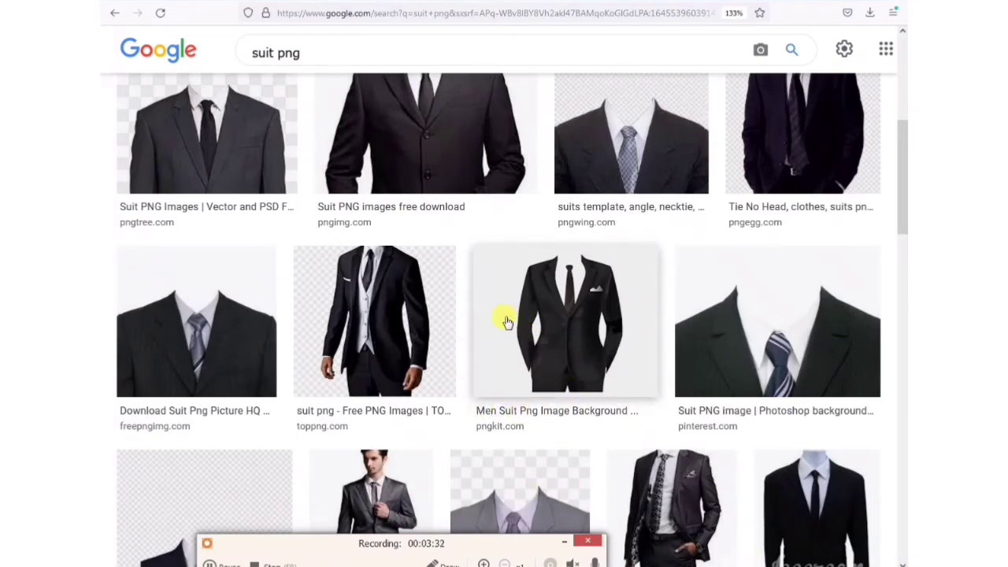
pyautogui.scroll(3, 533, 359)
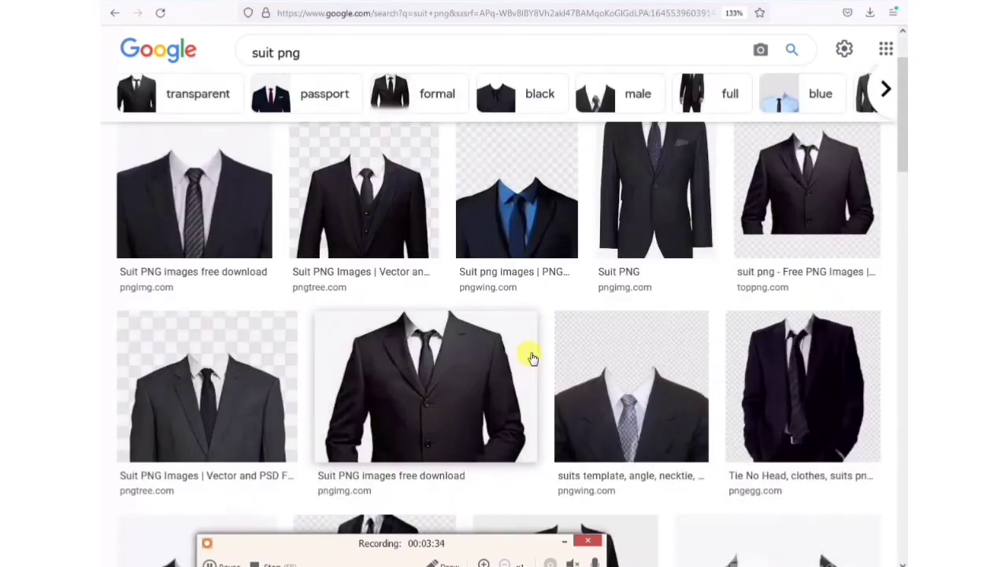
pyautogui.scroll(-7, 534, 359)
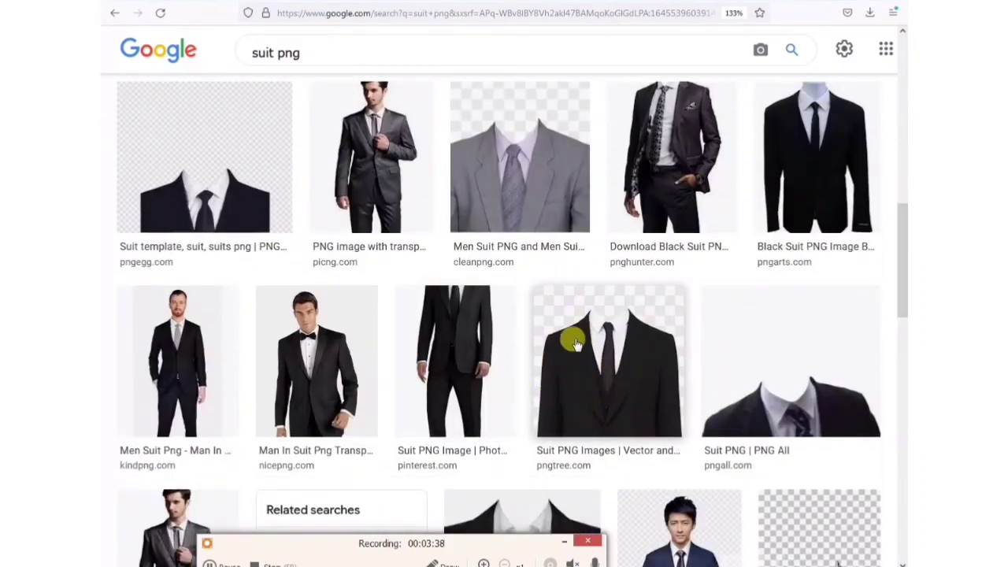
pyautogui.scroll(-4, 575, 264)
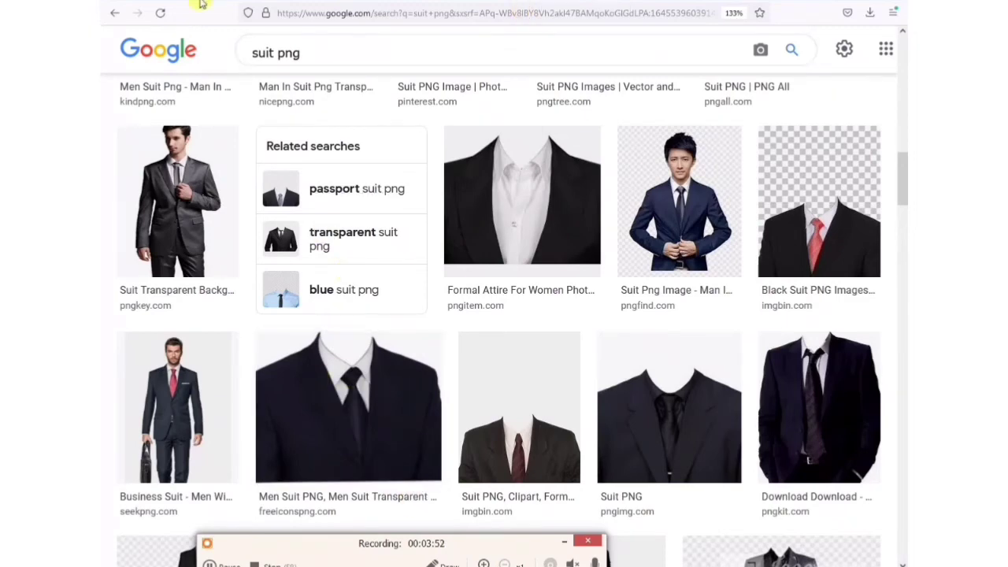
# Switch to the YouTube browser tab, open the Aj Online Tech channel page and close the mini player
pyautogui.hotkey('ctrl', 'Tab')
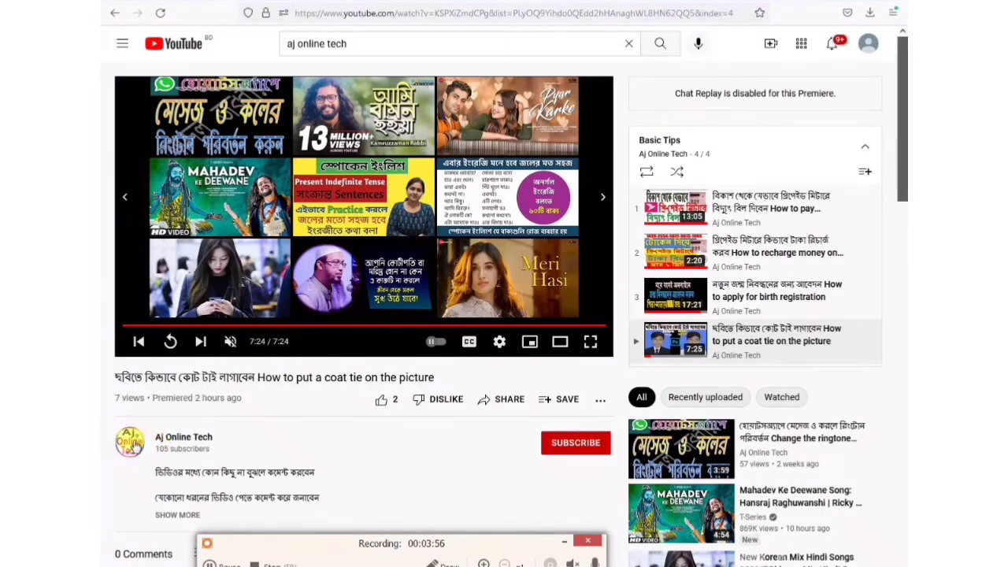
pyautogui.click(127, 444)
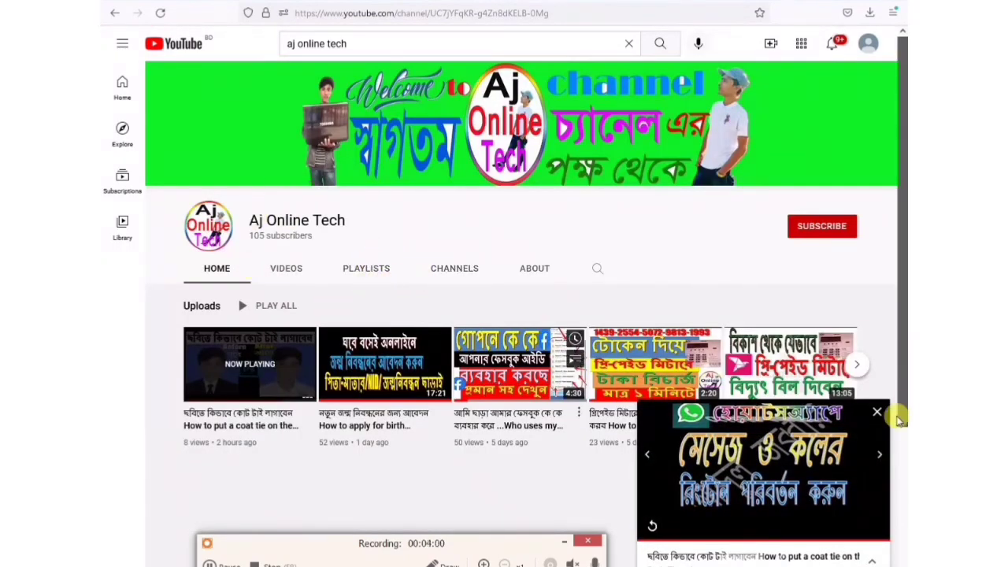
pyautogui.click(877, 412)
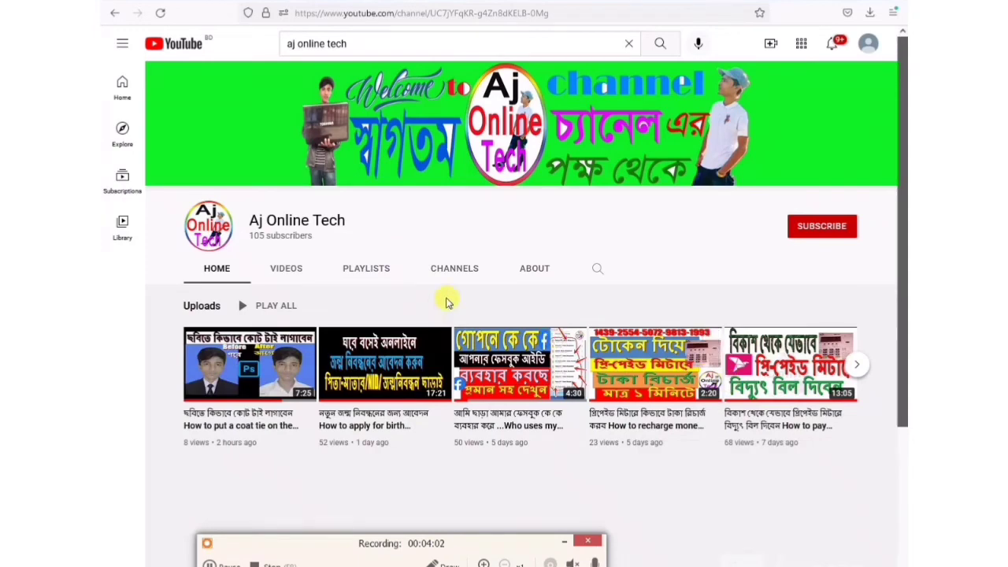
# Look through the Aj Online Tech channel's created playlists and return to the portrait document in Microsoft Word
pyautogui.click(368, 269)
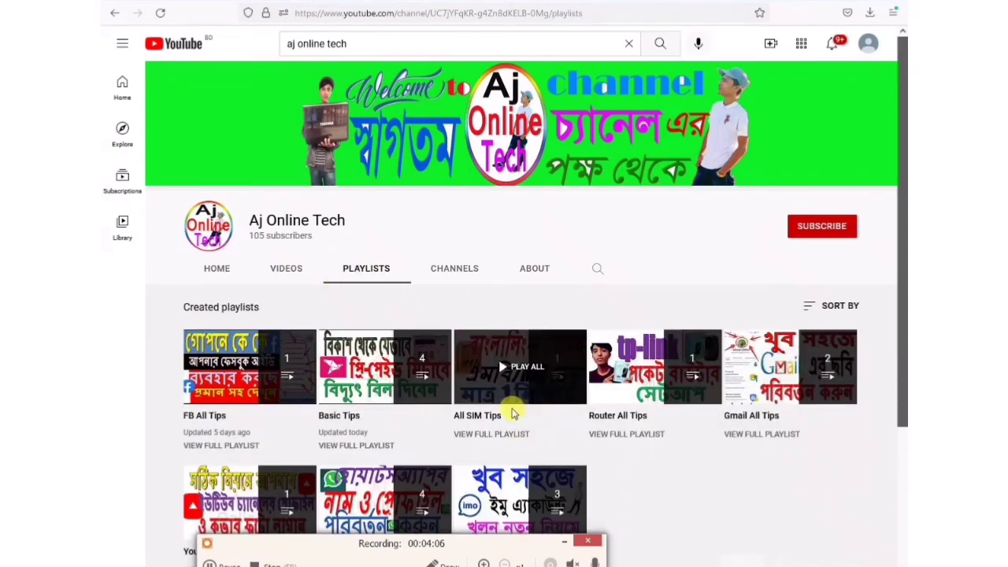
pyautogui.scroll(-3, 599, 460)
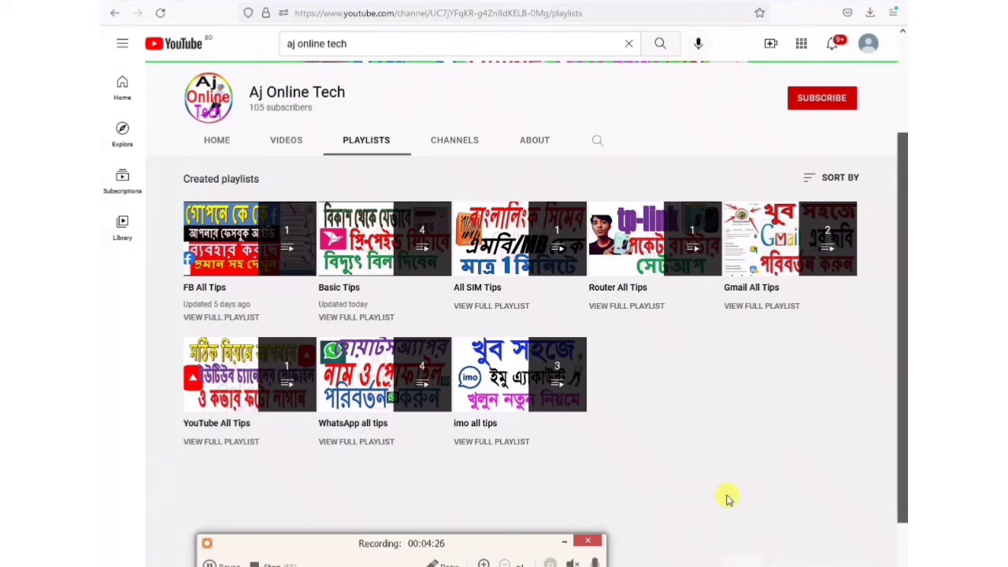
pyautogui.hotkey('alt', 'Tab')
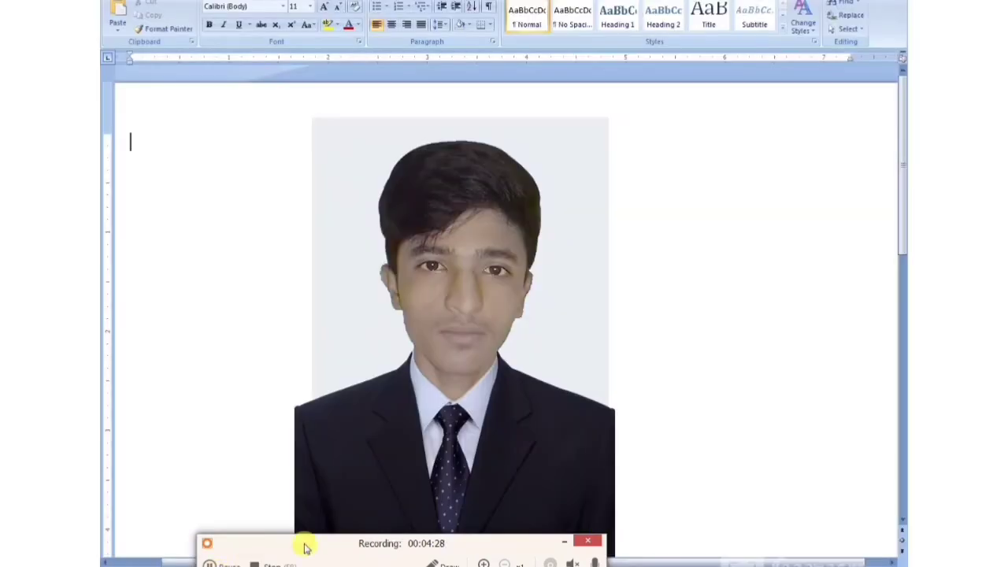